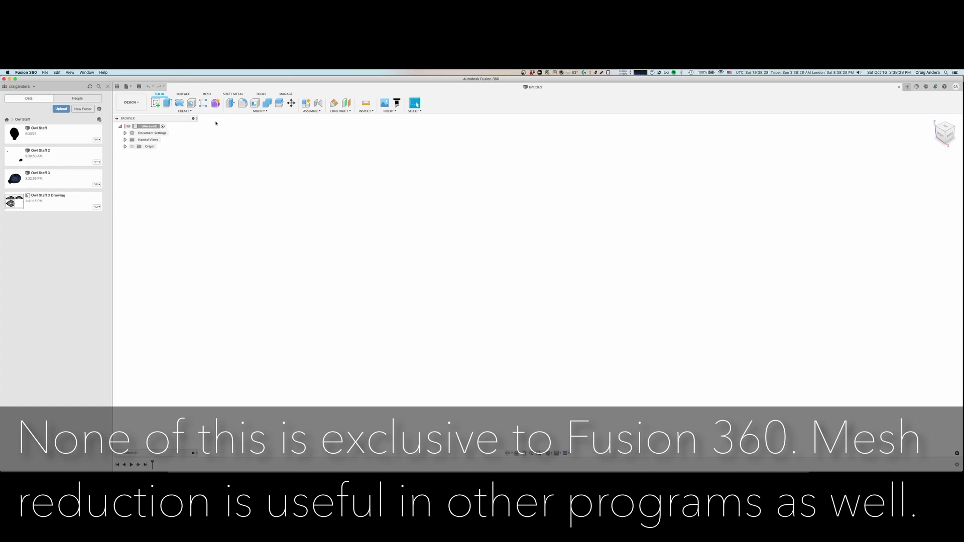
# - Insert the leonardo-bust-with-feed-tube mesh from the 3d-models folder into the empty design
pyautogui.click(207, 94)
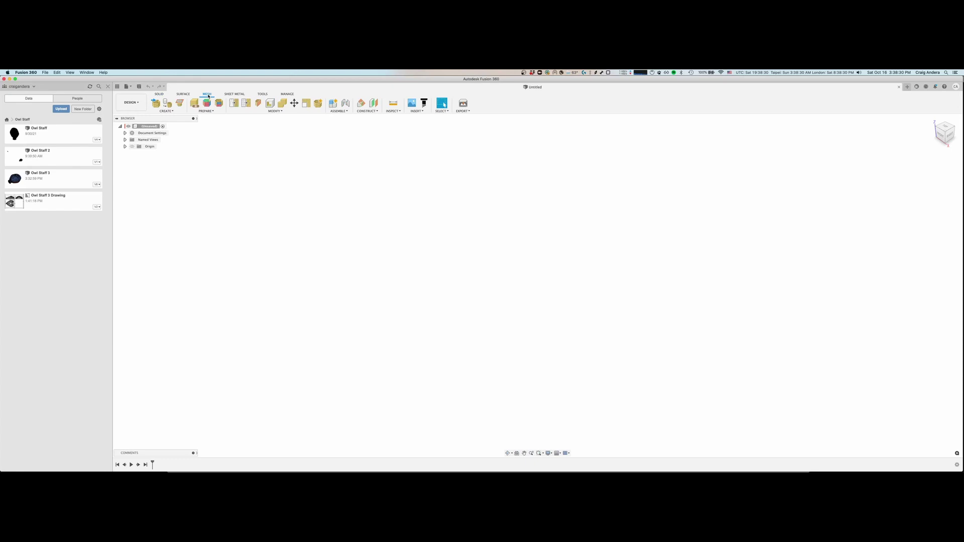
pyautogui.click(167, 111)
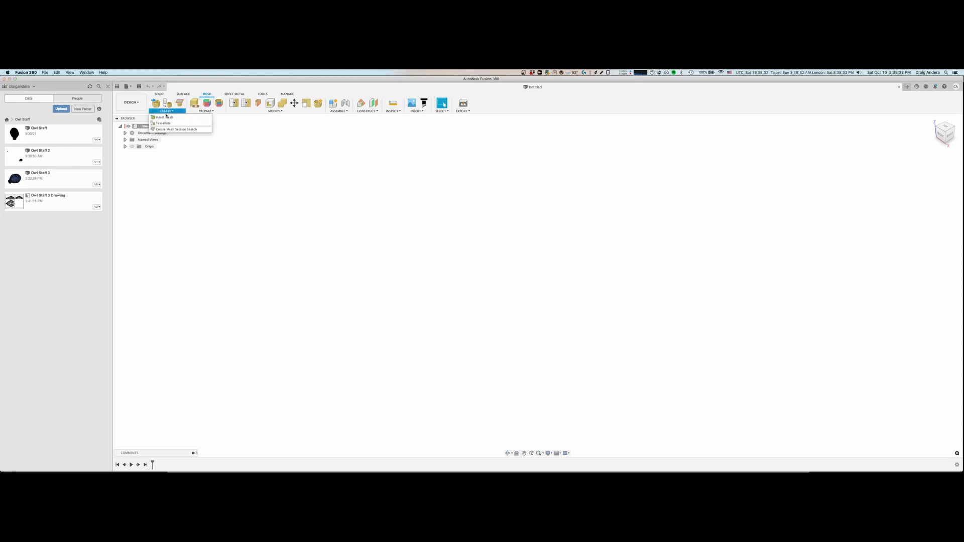
pyautogui.click(163, 117)
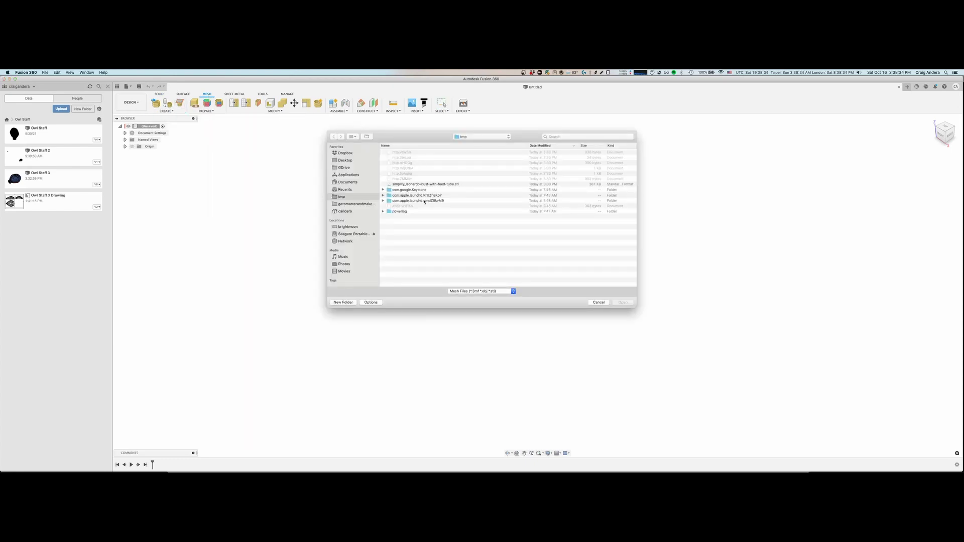
pyautogui.click(484, 137)
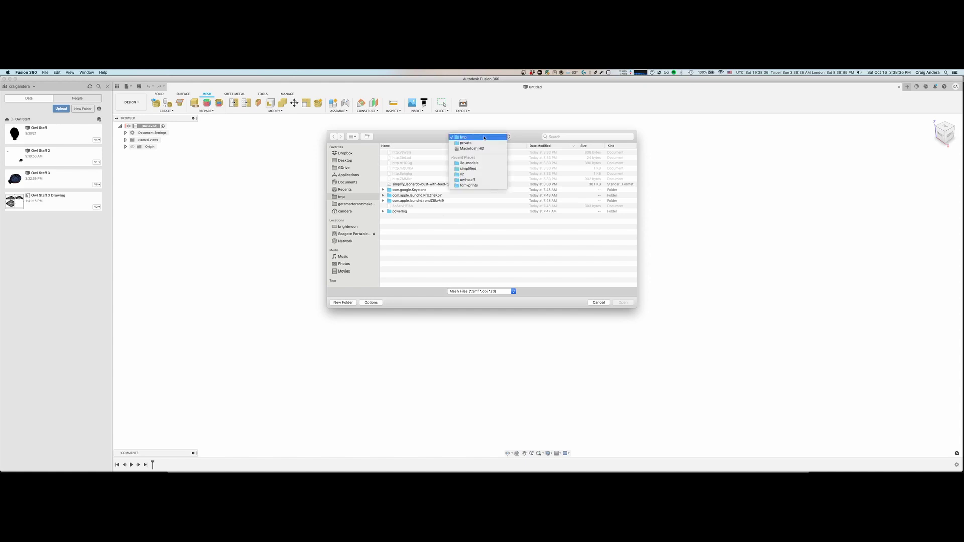
pyautogui.click(479, 162)
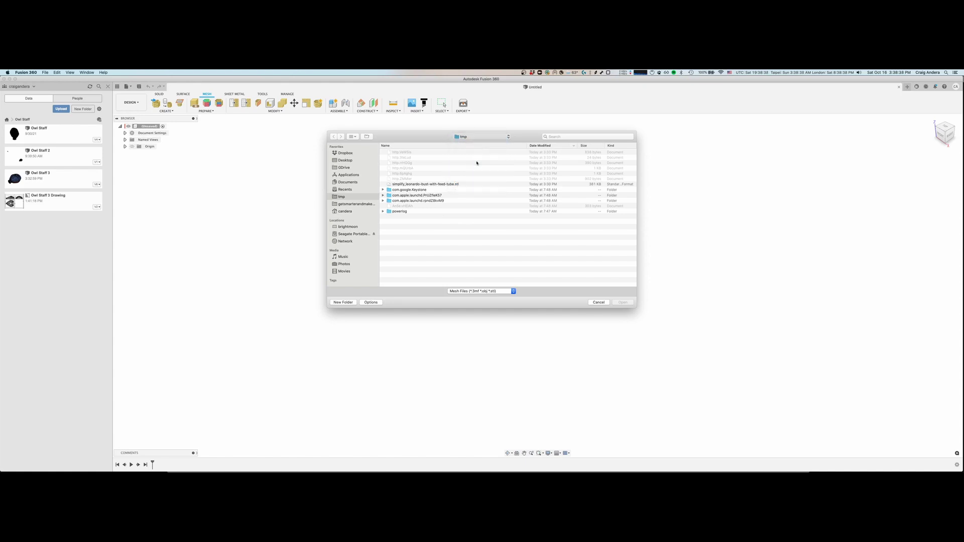
pyautogui.doubleClick(422, 184)
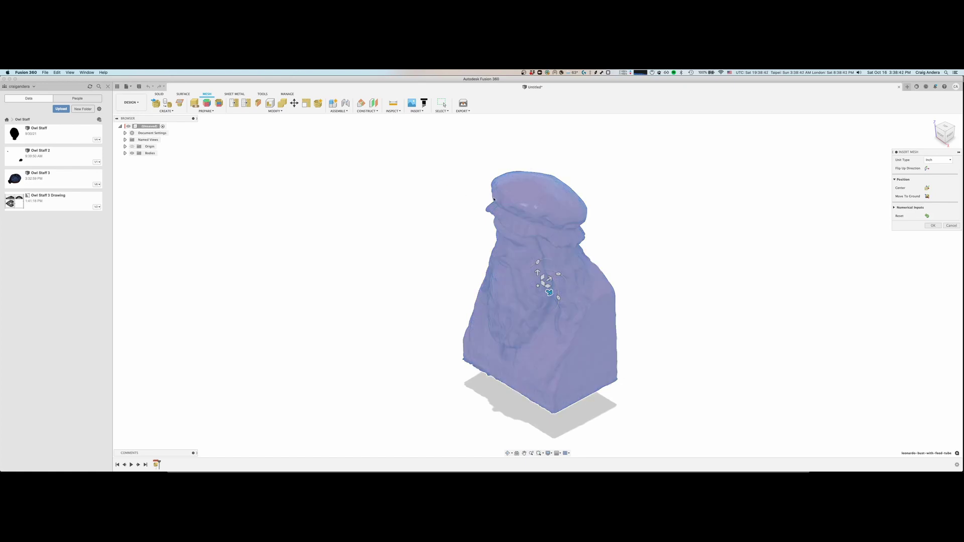
pyautogui.press('Return')
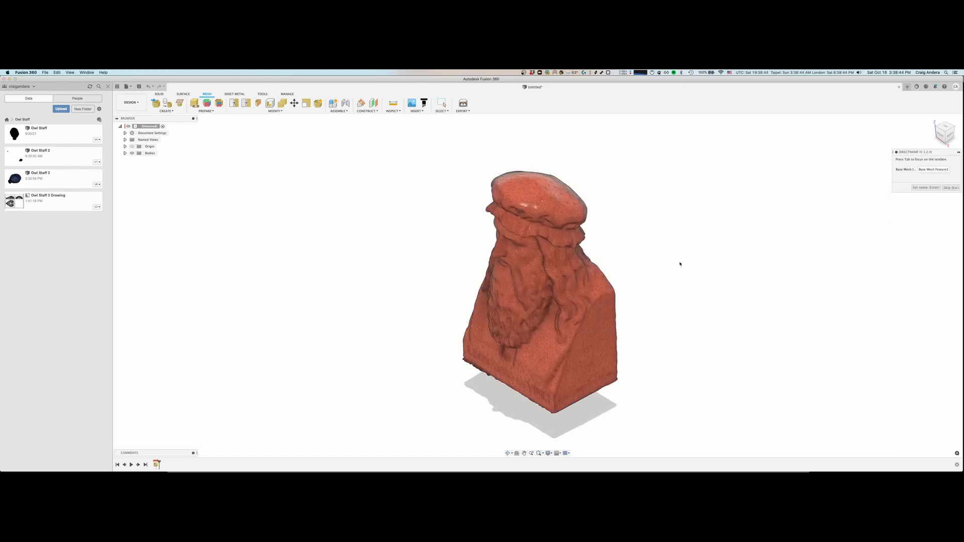
pyautogui.moveTo(680, 264)
pyautogui.keyDown('shift'); pyautogui.mouseDown(button='middle')
pyautogui.moveTo(695, 251)
pyautogui.moveTo(679, 252)
pyautogui.moveTo(700, 250)
pyautogui.moveTo(688, 253)
pyautogui.mouseUp(button='middle'); pyautogui.keyUp('shift')
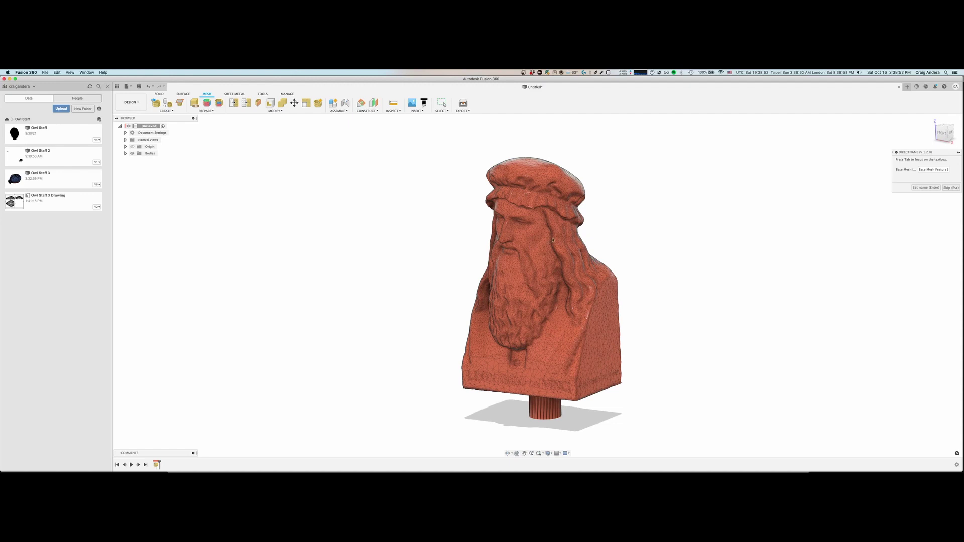
pyautogui.press('Escape')
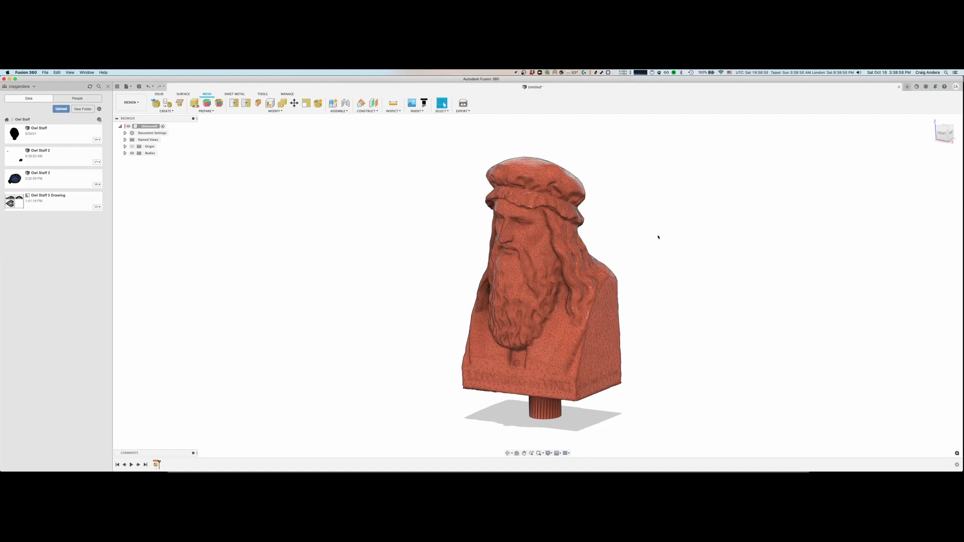
# - Convert the inserted bust mesh using the Base Feature operation and inspect the faceted body from behind
pyautogui.click(274, 112)
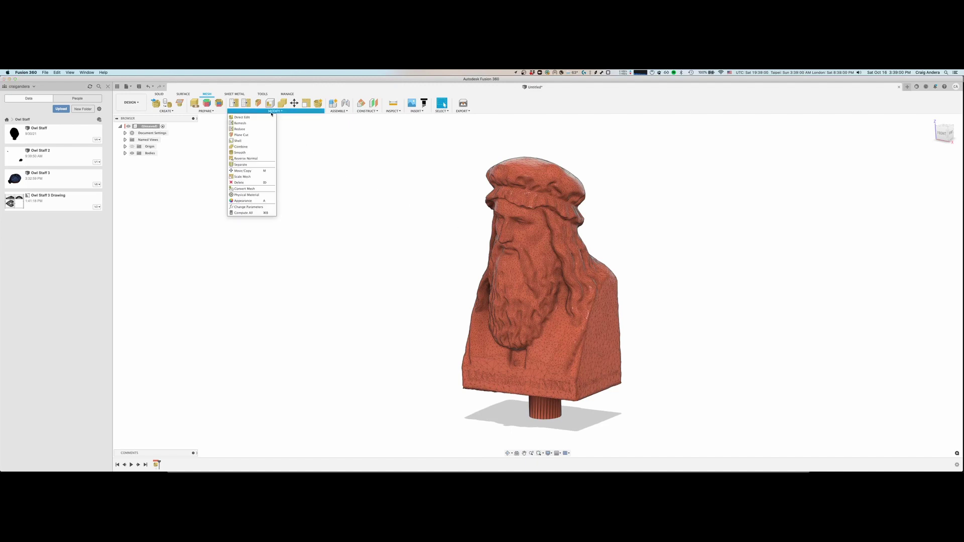
pyautogui.click(249, 189)
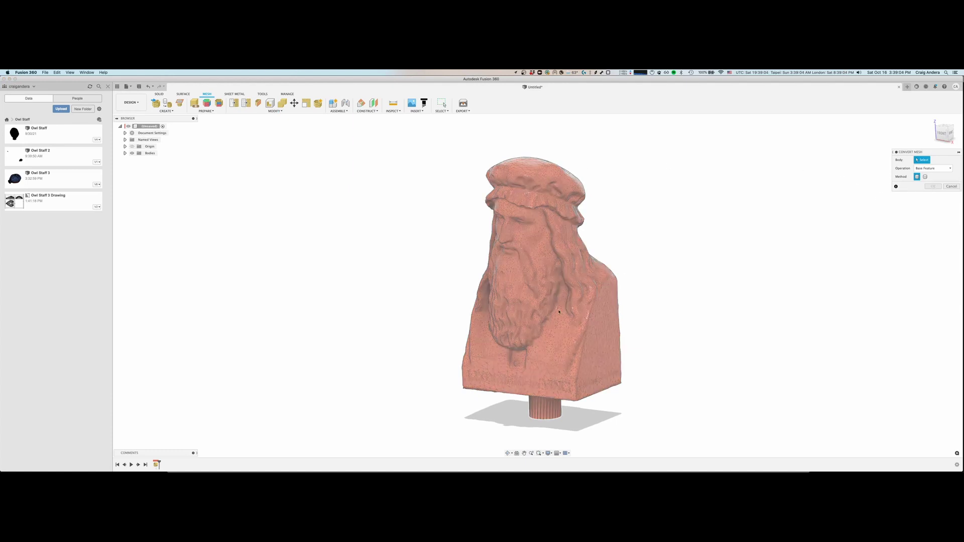
pyautogui.click(590, 318)
pyautogui.click(930, 188)
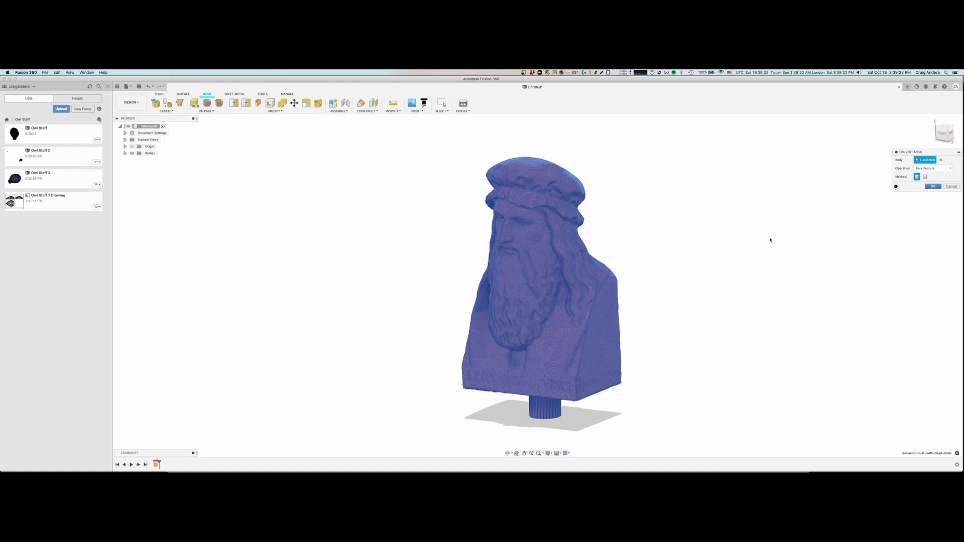
pyautogui.press('Return')
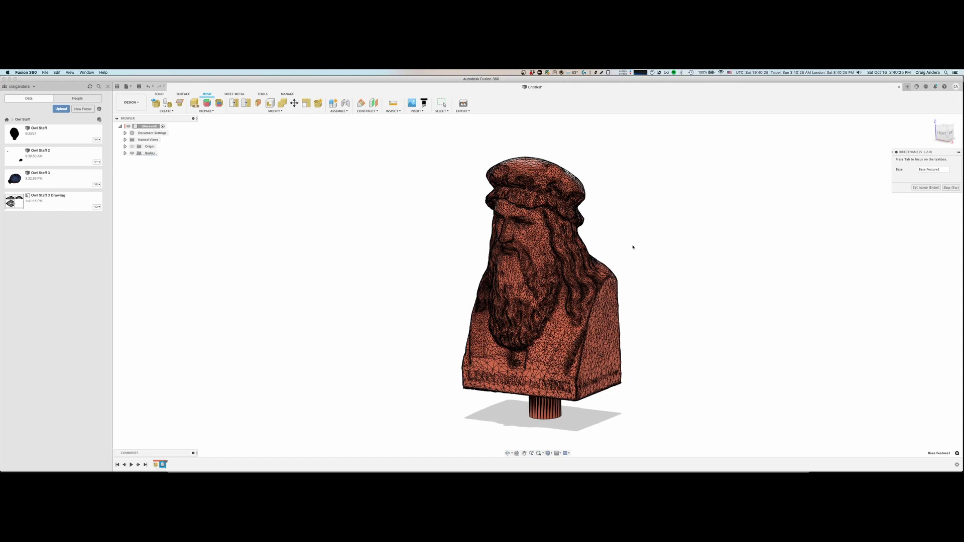
pyautogui.press('Return')
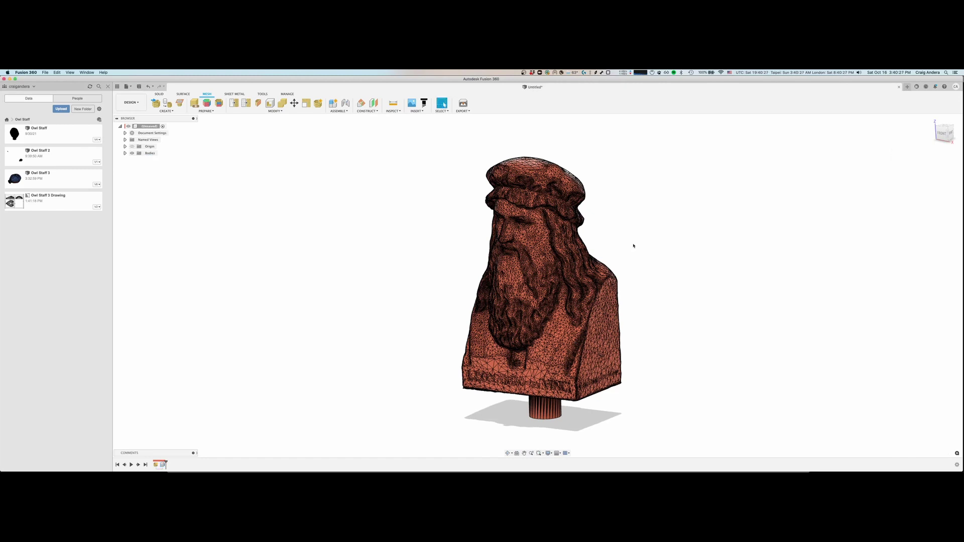
pyautogui.keyDown('shift'); pyautogui.moveTo(633, 248); pyautogui.dragTo(653, 237, button='middle'); pyautogui.keyUp('shift')
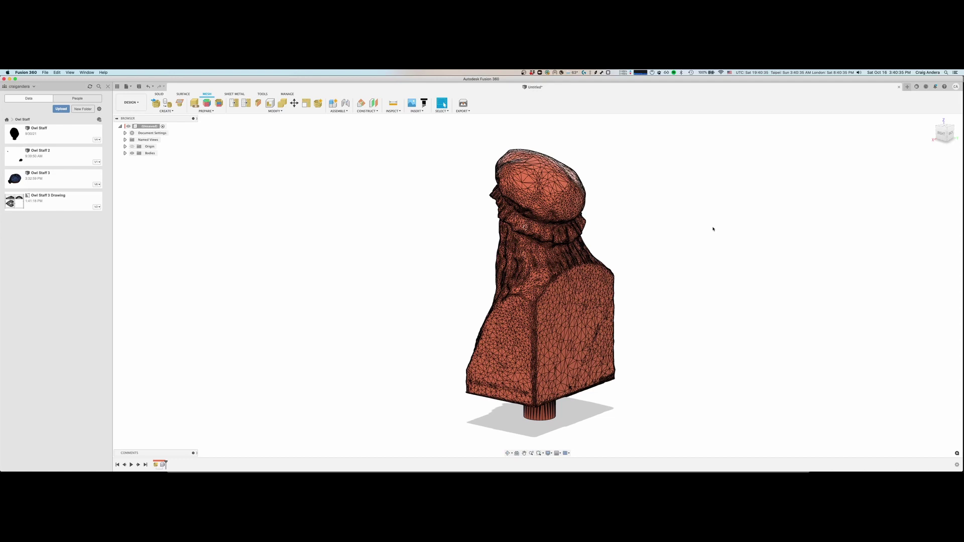
# - Switch to the Mesh Simplification page in Chrome and load leonardo-bust-with-feed-tube.stl
pyautogui.press('super+Tab')
pyautogui.press('super+Tab')
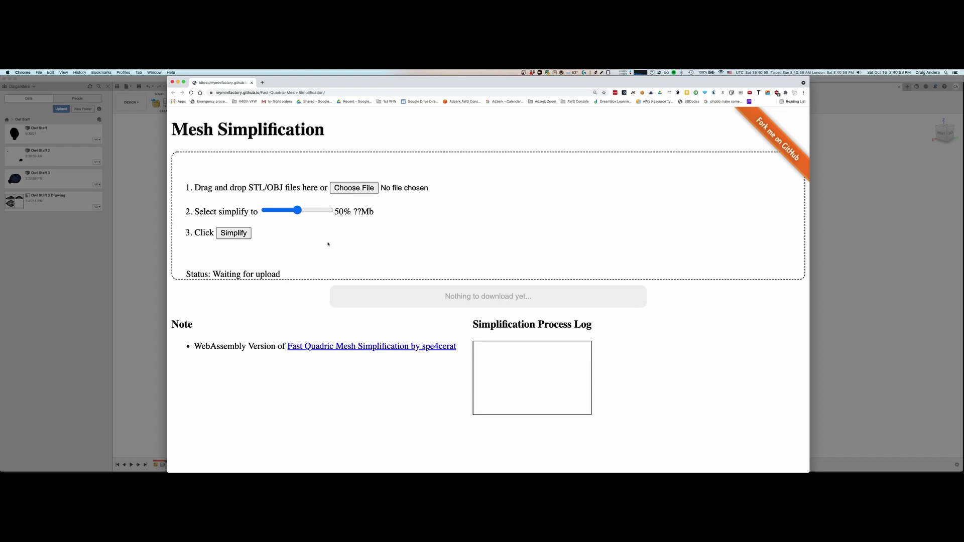
pyautogui.click(354, 188)
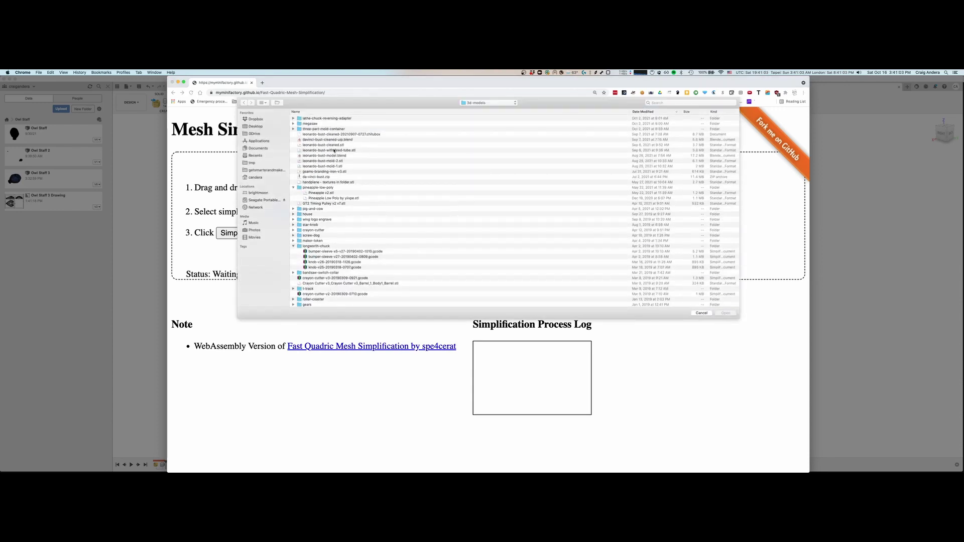
pyautogui.click(335, 151)
pyautogui.click(725, 313)
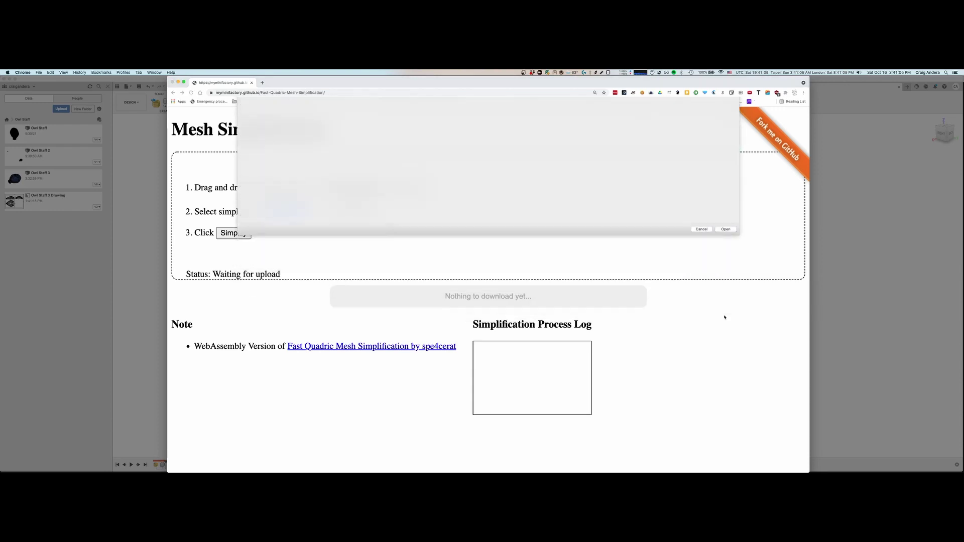
# - Set the simplification level to 10% and simplify the bust mesh
pyautogui.click(299, 211)
pyautogui.moveTo(300, 210); pyautogui.dragTo(279, 211)
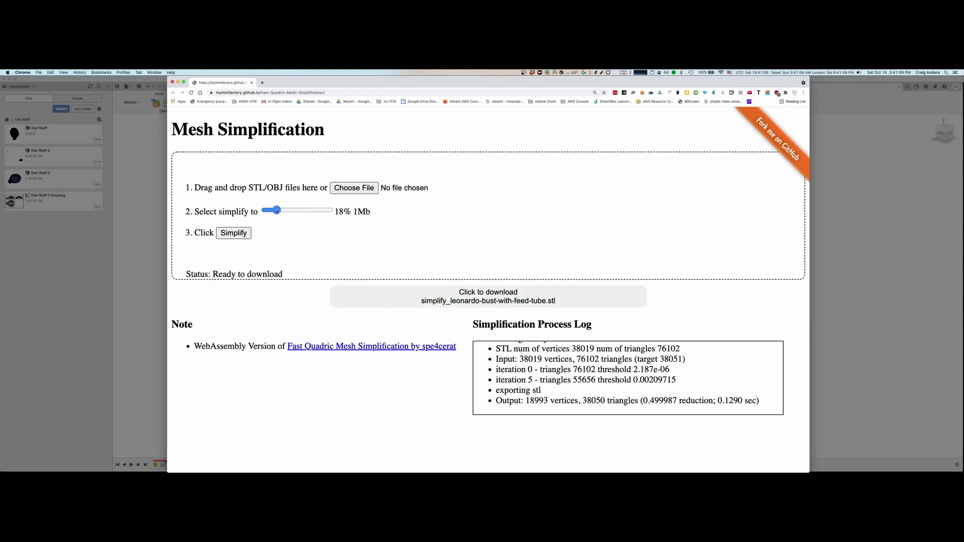
pyautogui.moveTo(277, 211); pyautogui.dragTo(272, 211)
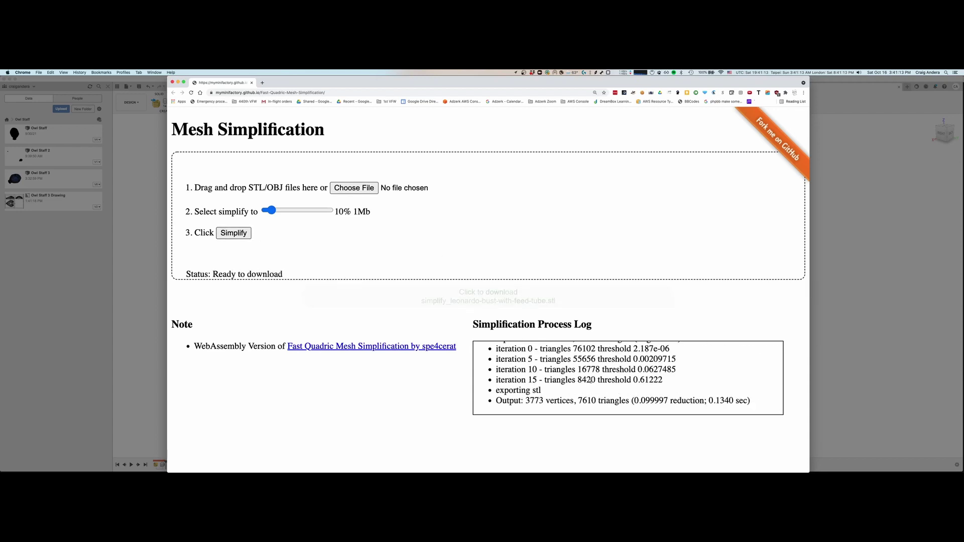
# - Review the triangle counts in the simplification log and download the simplified STL to the tmp folder
pyautogui.scroll(5, 591, 381)
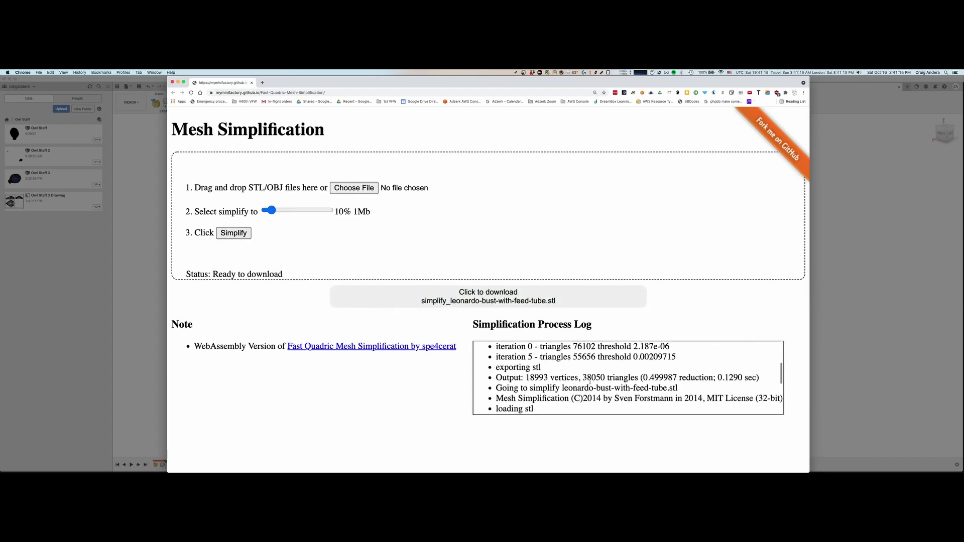
pyautogui.scroll(5, 590, 380)
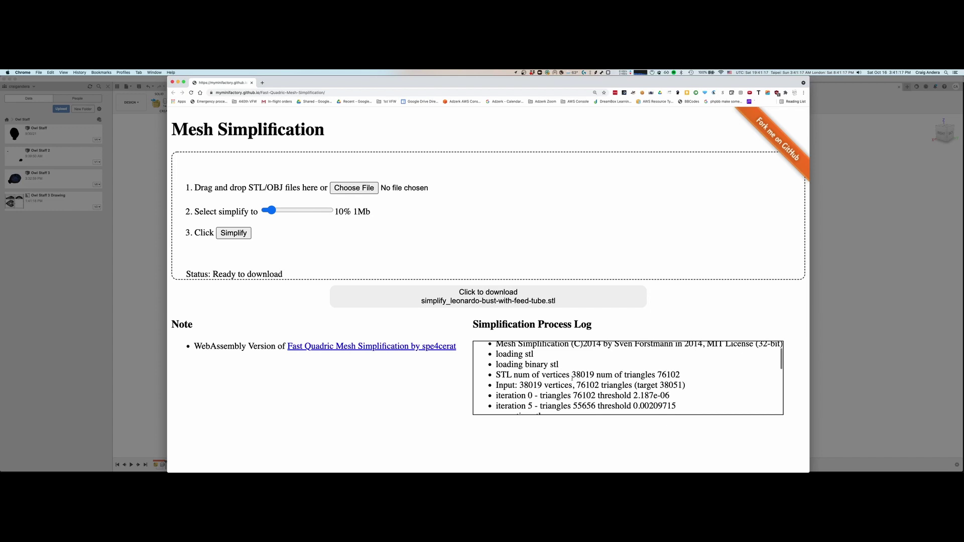
pyautogui.scroll(1, 572, 380)
pyautogui.scroll(-5, 661, 383)
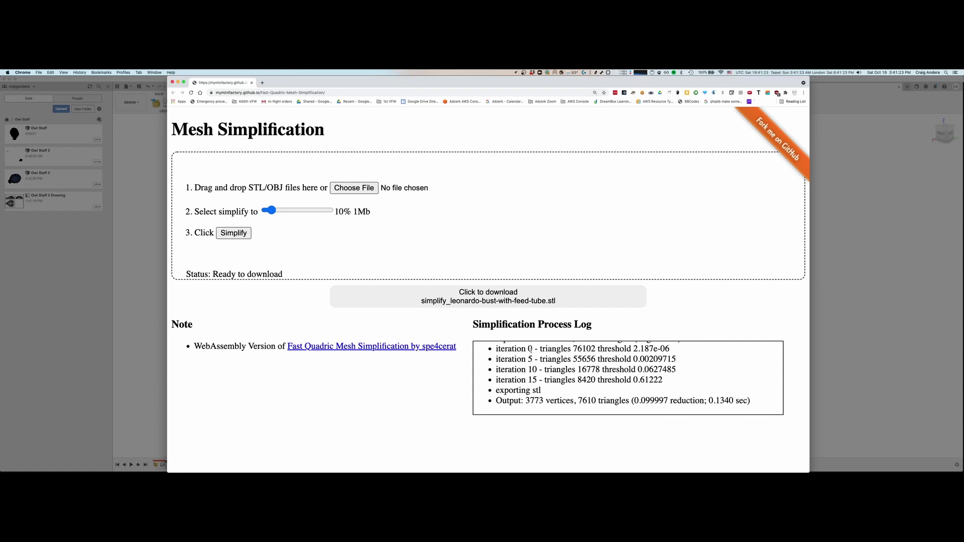
pyautogui.click(500, 300)
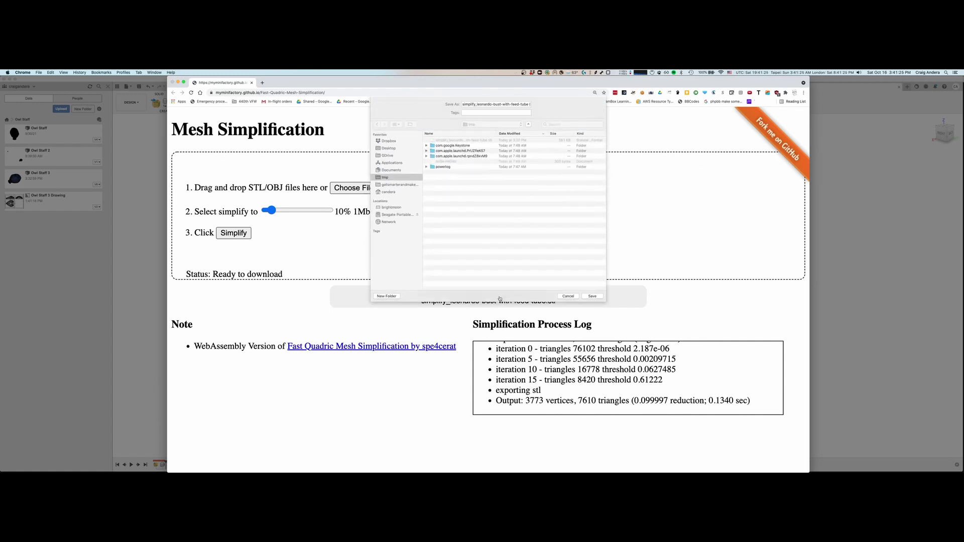
pyautogui.click(592, 297)
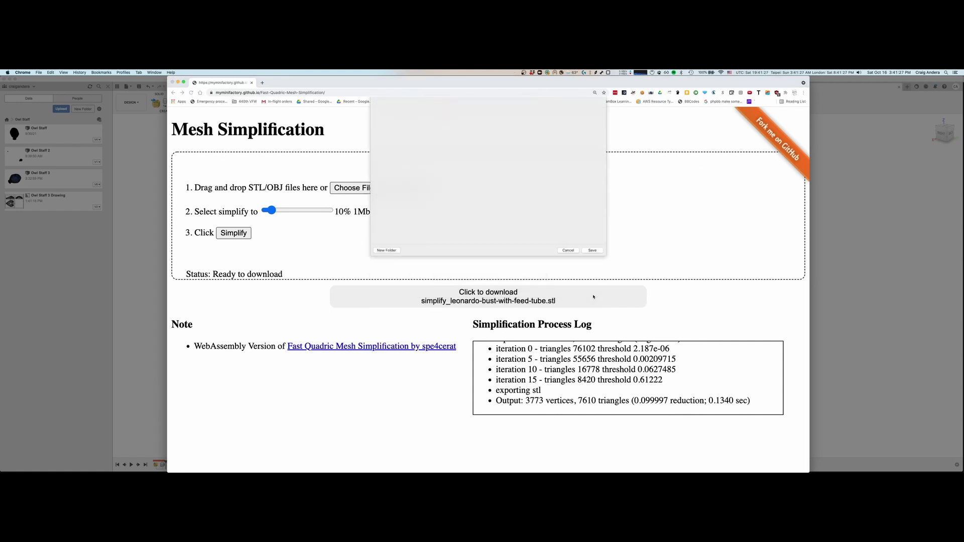
# - Switch back to Fusion 360 and insert the mesh simplify_leonardo-bust-with-feed-tube (1).stl from the tmp folder into a new design
pyautogui.click(848, 305)
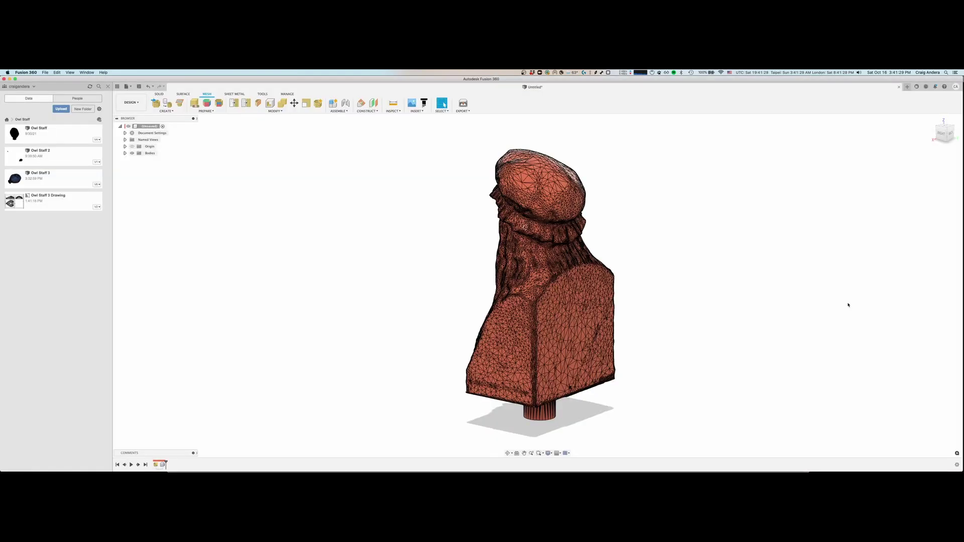
pyautogui.press('super+n')
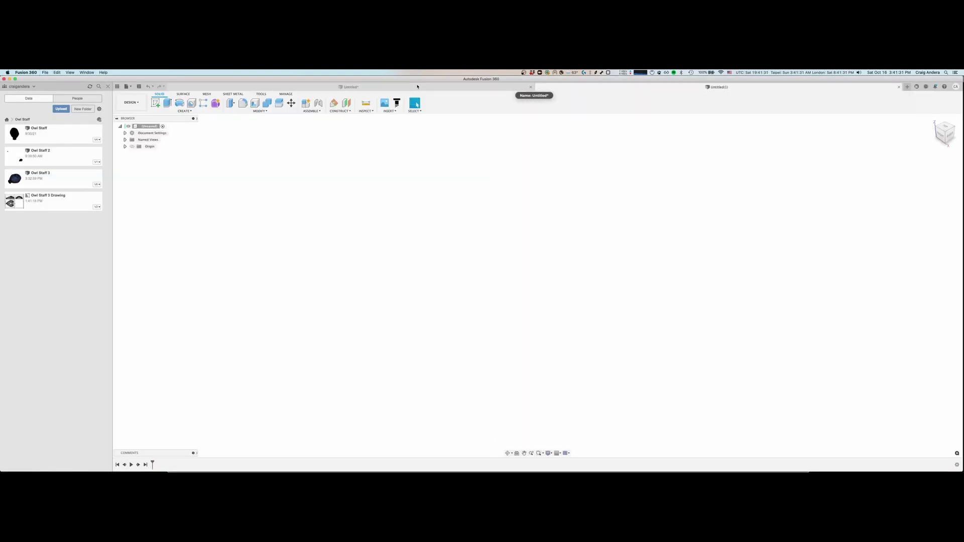
pyautogui.click(207, 95)
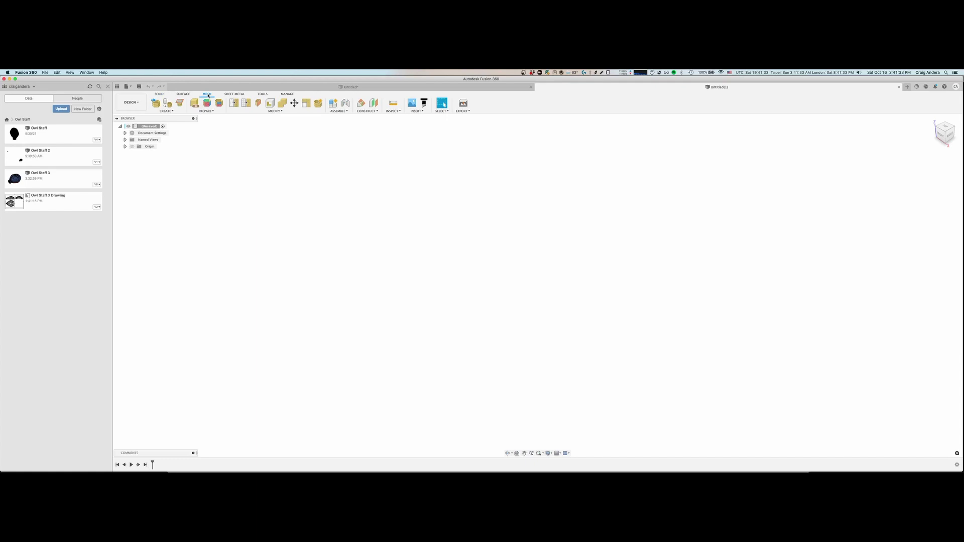
pyautogui.click(167, 111)
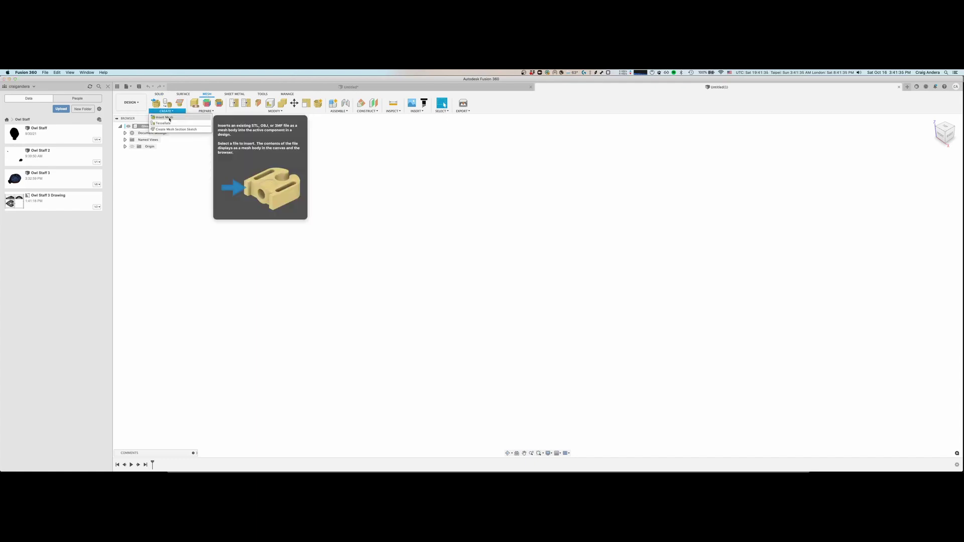
pyautogui.click(164, 117)
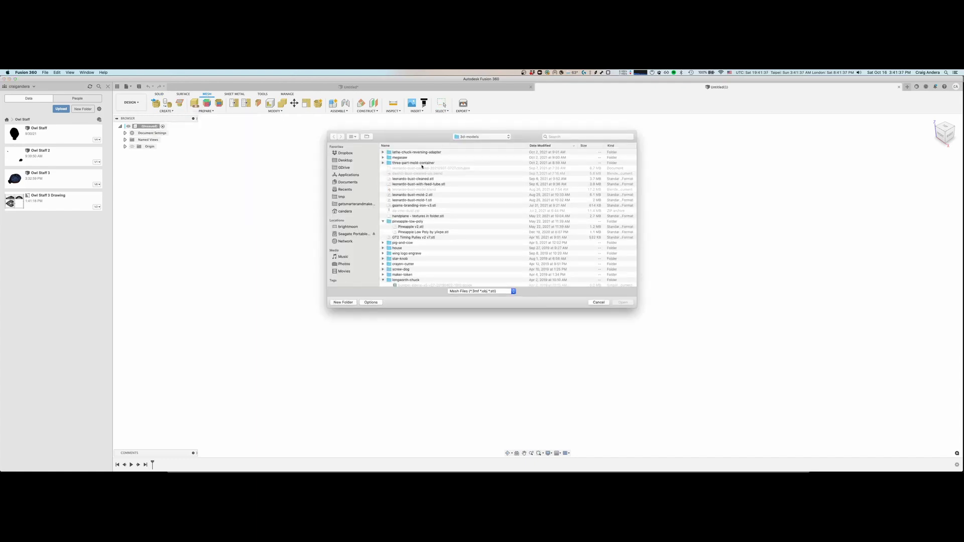
pyautogui.click(346, 197)
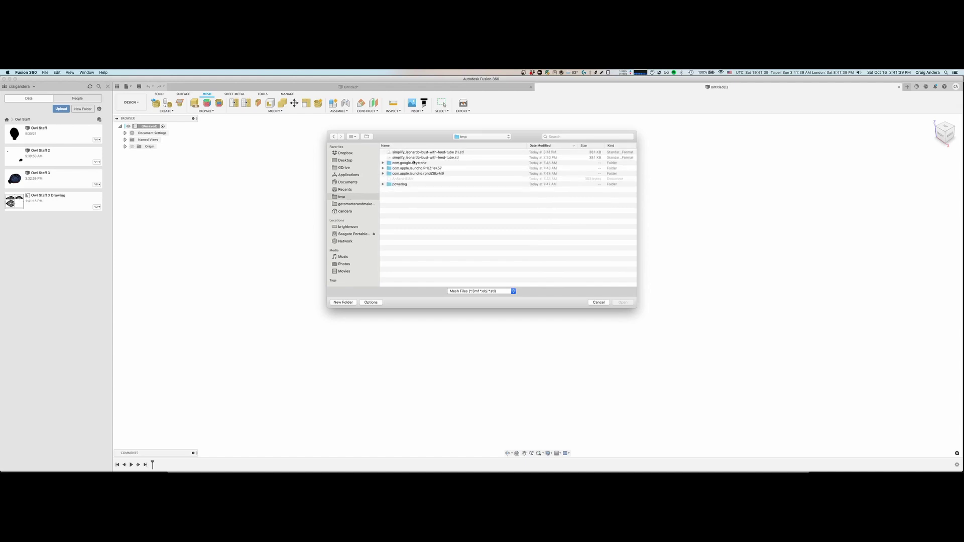
pyautogui.doubleClick(422, 153)
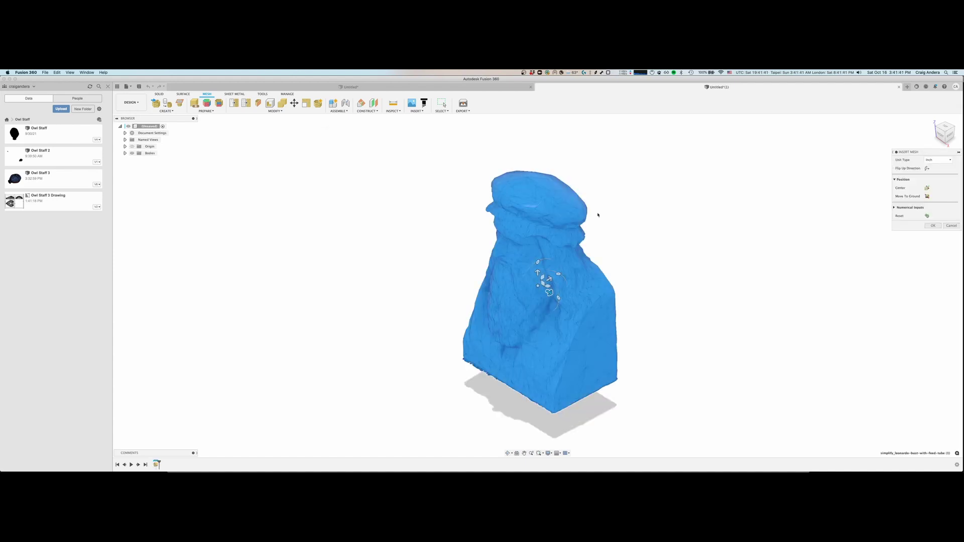
pyautogui.press('Return')
pyautogui.keyDown('shift'); pyautogui.moveTo(679, 246); pyautogui.dragTo(693, 226, button='middle'); pyautogui.keyUp('shift')
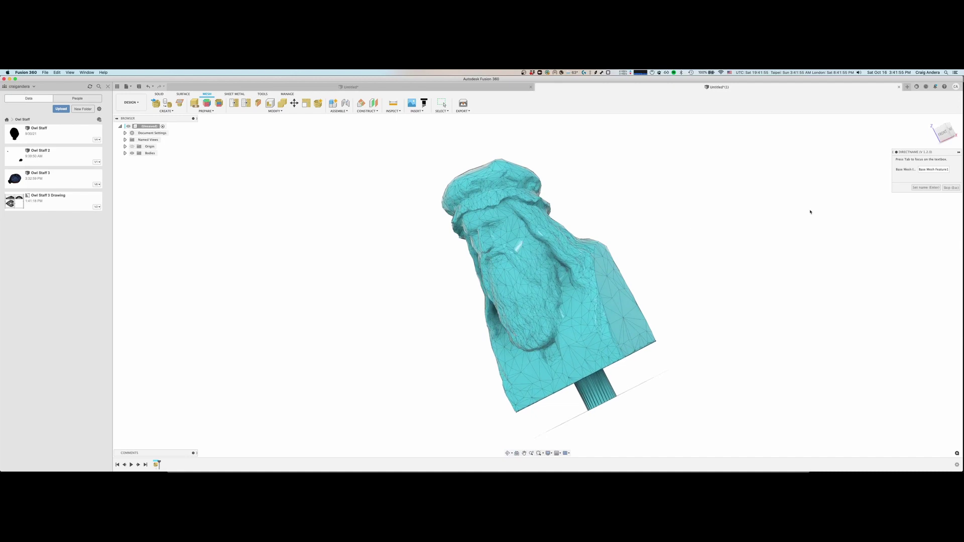
pyautogui.press('Escape')
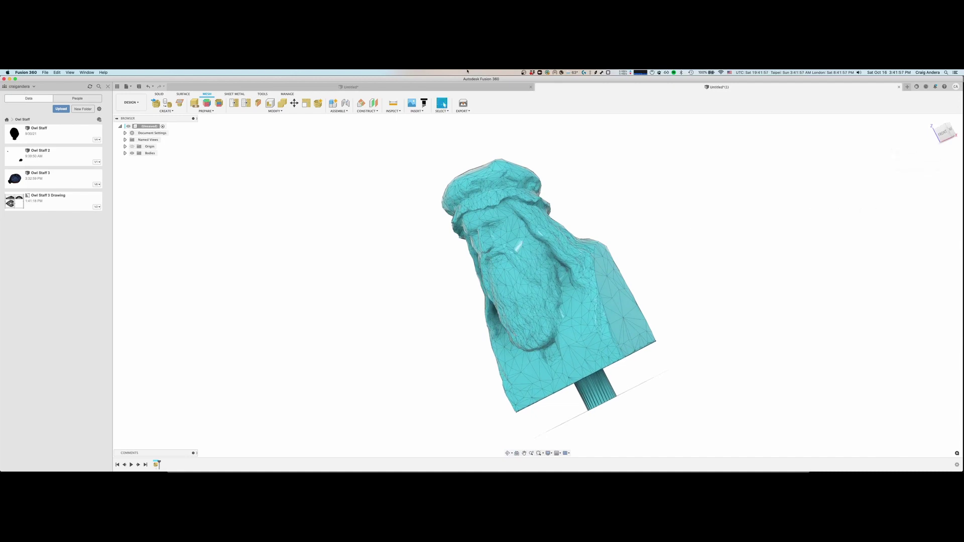
# - Convert the inserted Leonardo bust mesh body with the Base Feature operation, skip custom naming, and view the bust from its side
pyautogui.click(275, 111)
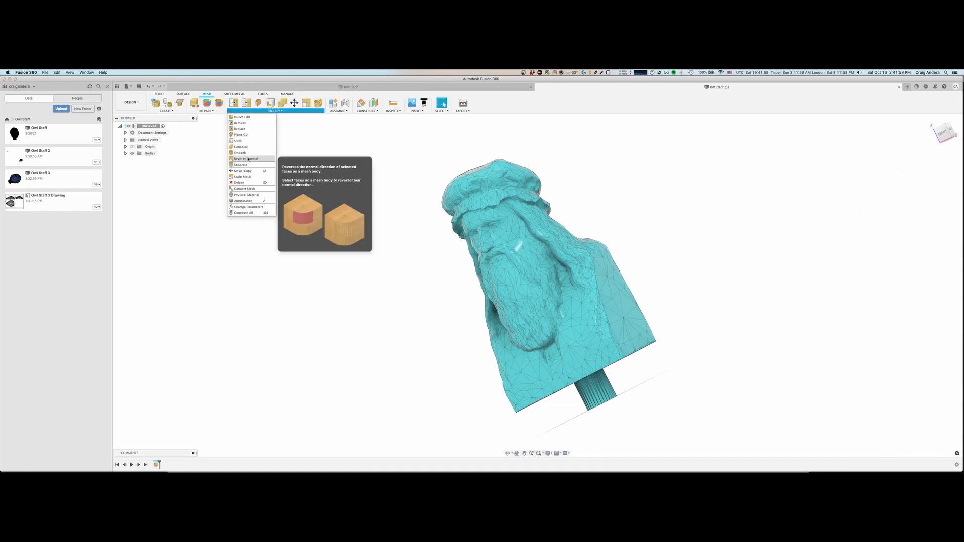
pyautogui.click(248, 189)
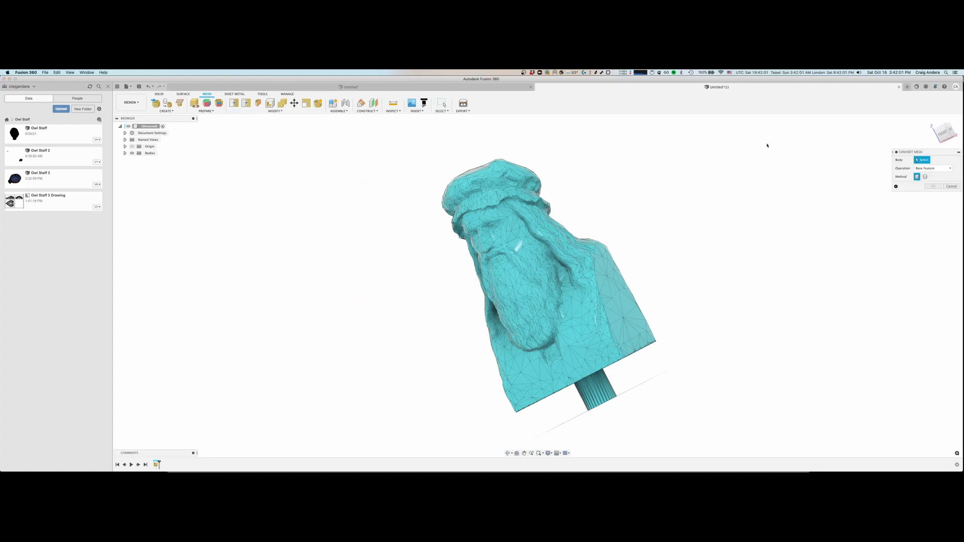
pyautogui.click(618, 261)
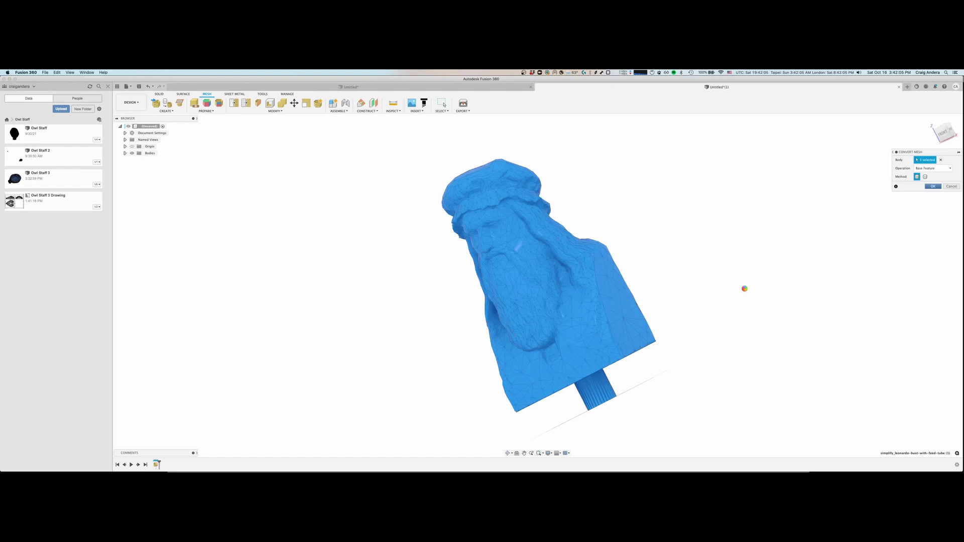
pyautogui.press('Return')
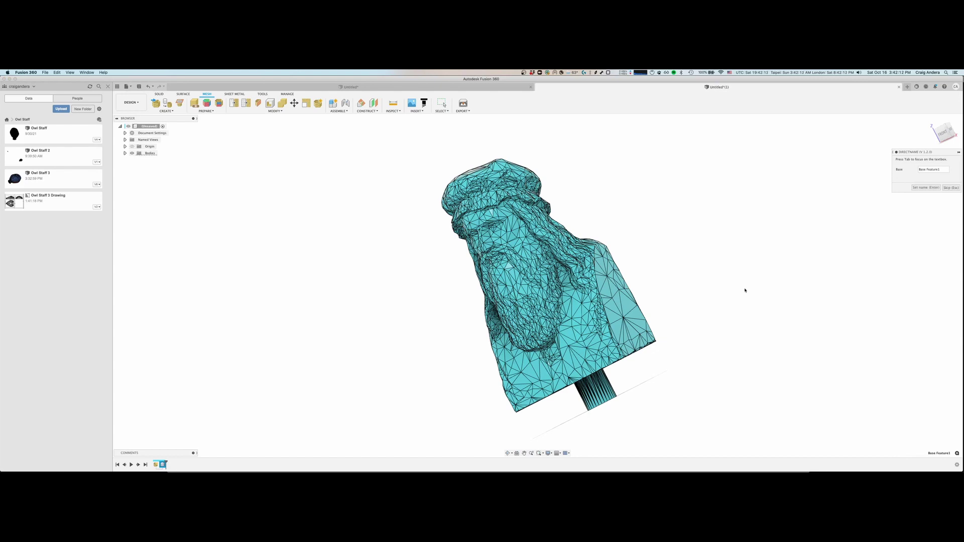
pyautogui.press('Escape')
pyautogui.keyDown('shift'); pyautogui.moveTo(699, 278); pyautogui.dragTo(675, 287, button='middle'); pyautogui.keyUp('shift')
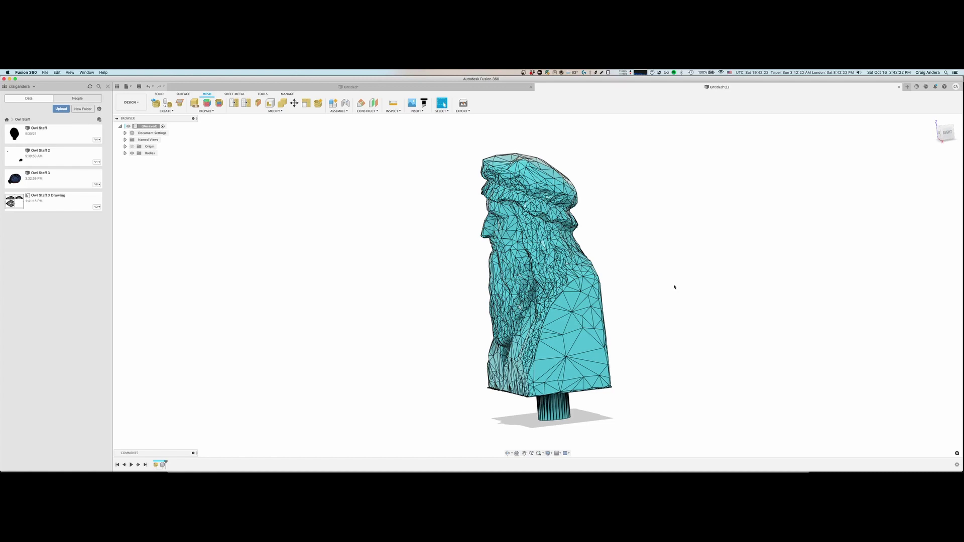
# - Switch to the Mesh Simplification page in Chrome and raise the simplification level to 46%
pyautogui.press('super+Tab')
pyautogui.press('super+Tab')
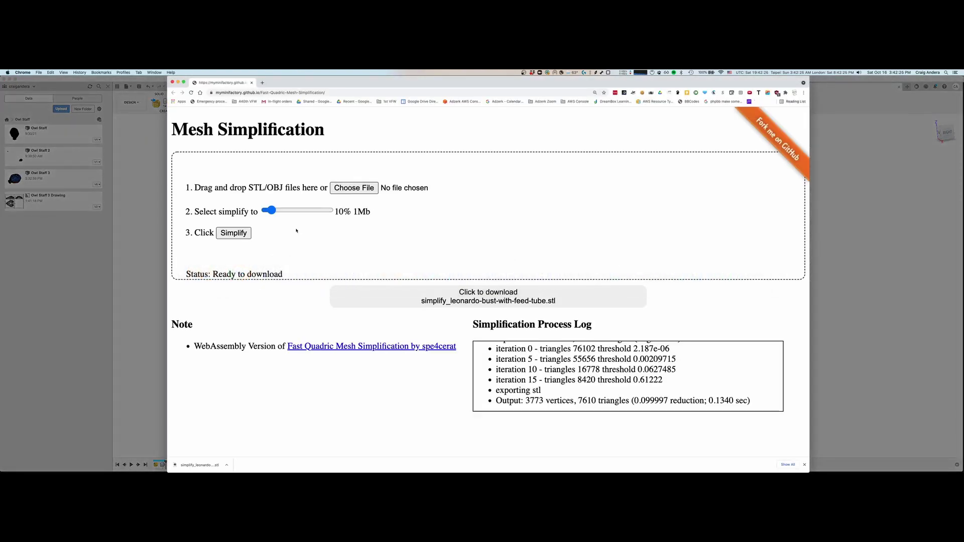
pyautogui.moveTo(271, 211); pyautogui.dragTo(296, 212)
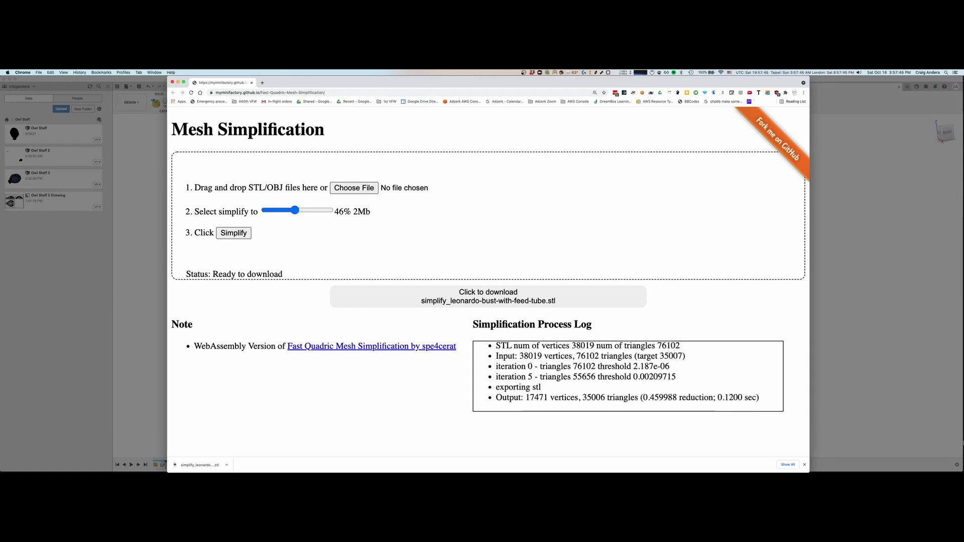
# - Try to load badname.STL from the tmp folder into the mesh simplifier and check its entry in the process log
pyautogui.click(358, 189)
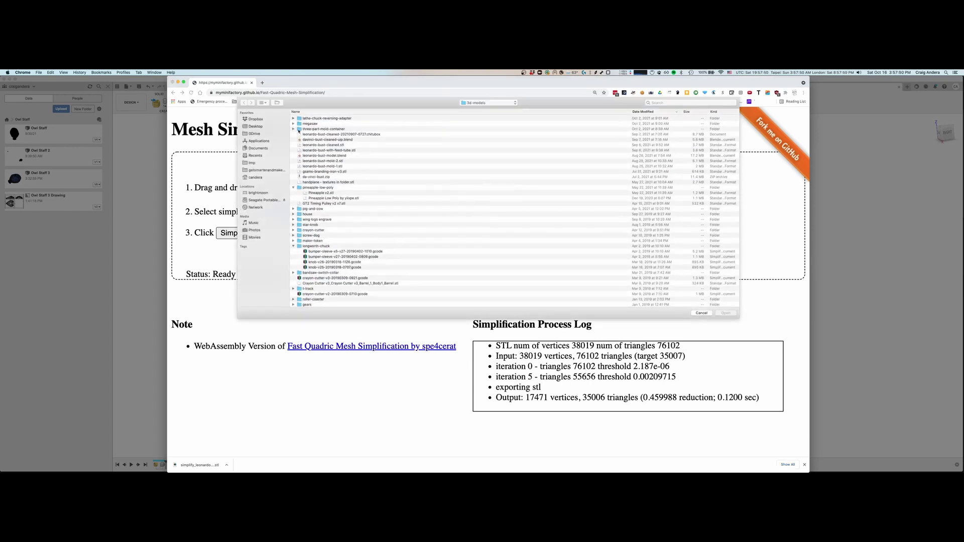
pyautogui.click(253, 162)
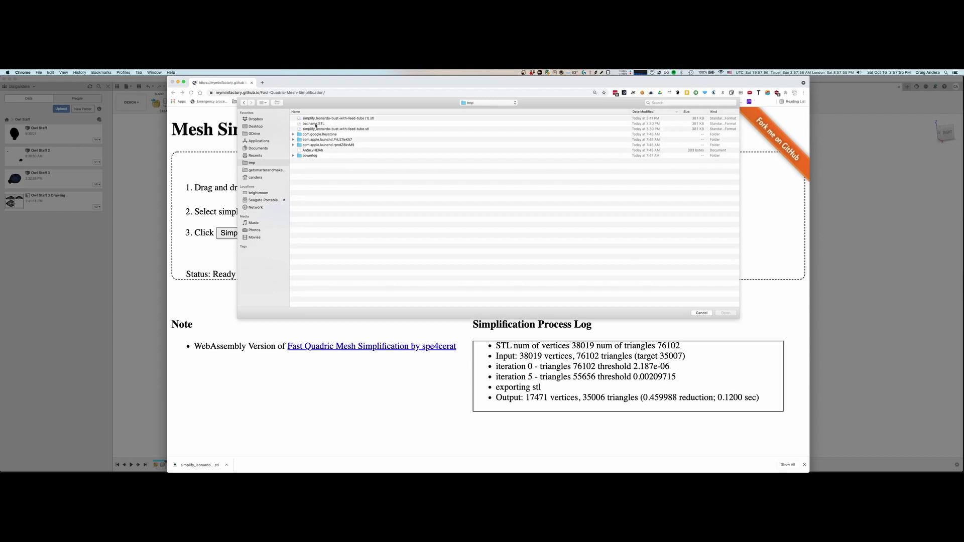
pyautogui.click(316, 124)
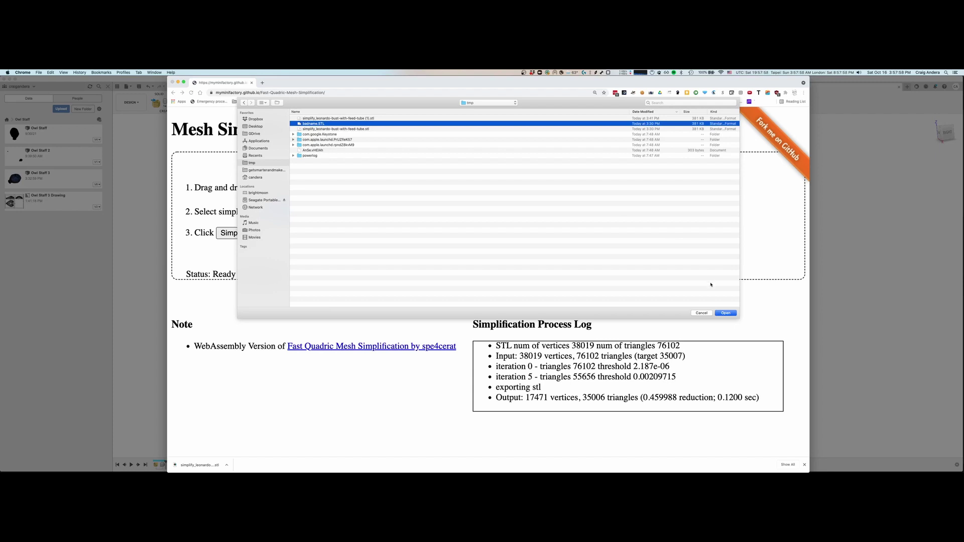
pyautogui.click(727, 314)
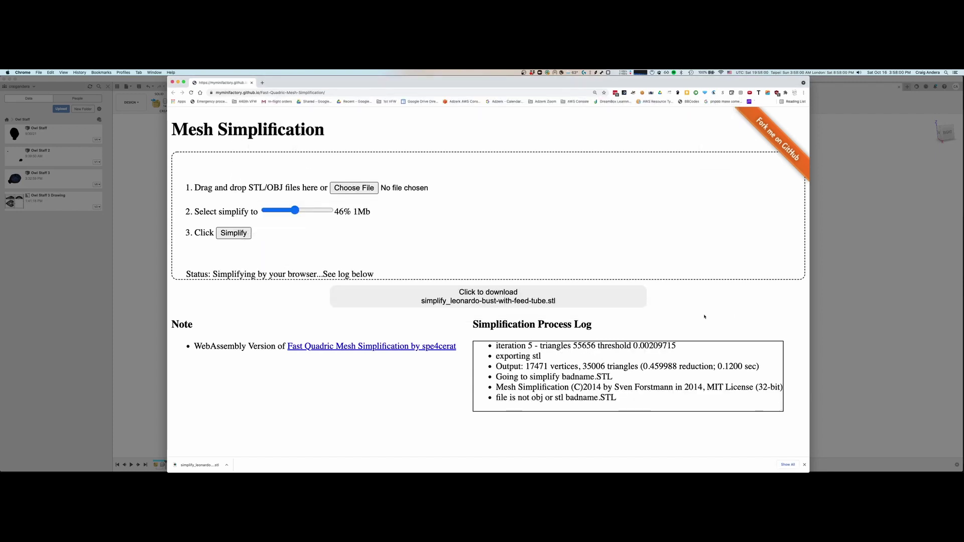
pyautogui.moveTo(496, 398); pyautogui.dragTo(588, 398)
pyautogui.click(634, 399)
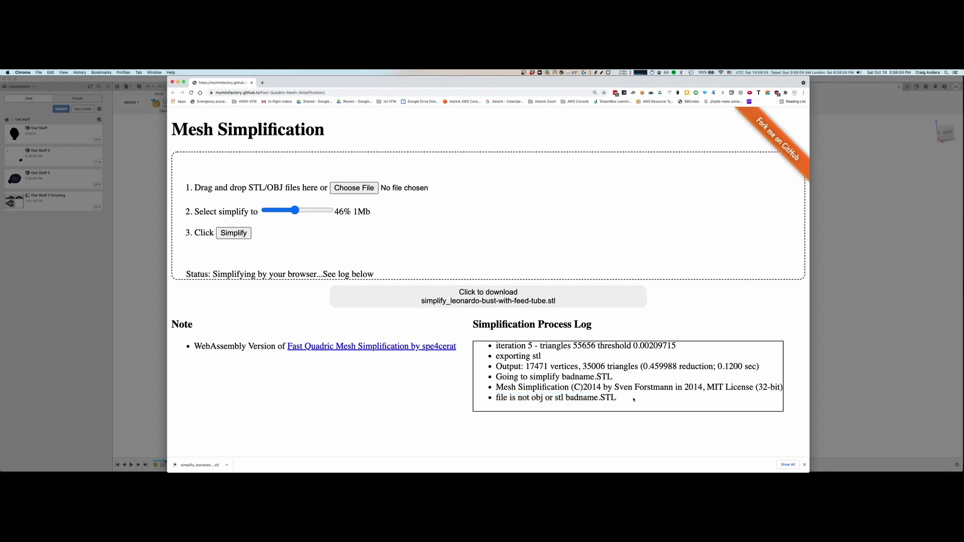